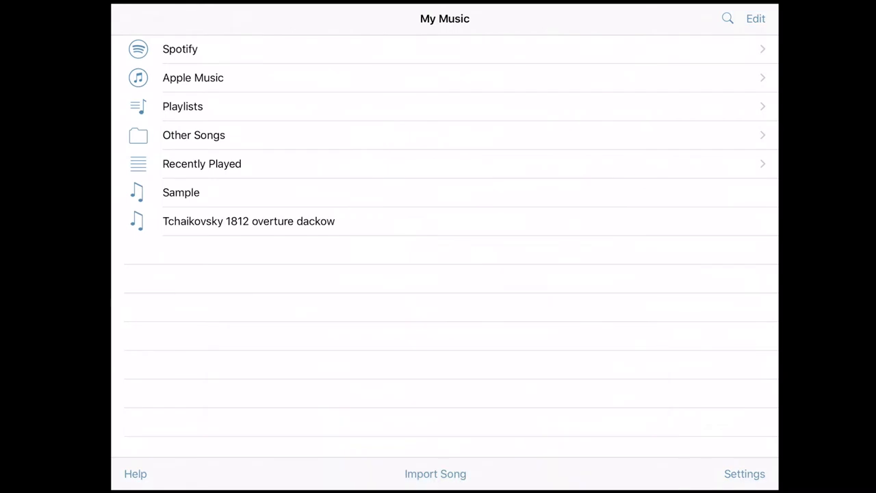
Choose Music Library as the import source to reach the Select Music picker
{"action": "left_click", "coordinate": [435, 474]}
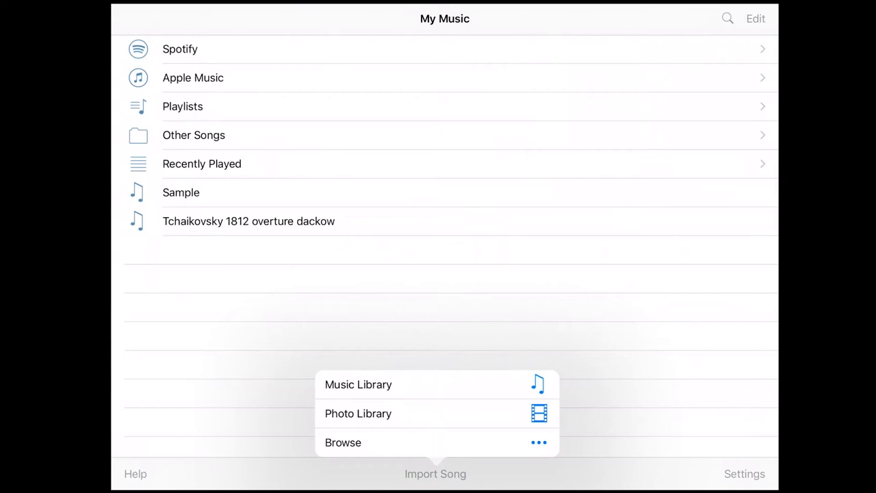
{"action": "left_click", "coordinate": [424, 384]}
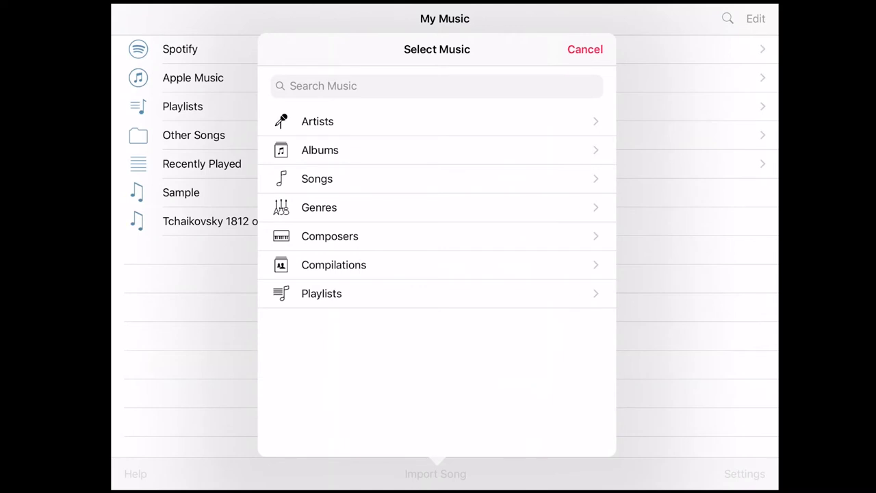
Search for and import 'Dont Go Away', pause its playback, and return to My Music
{"action": "left_click", "coordinate": [437, 85]}
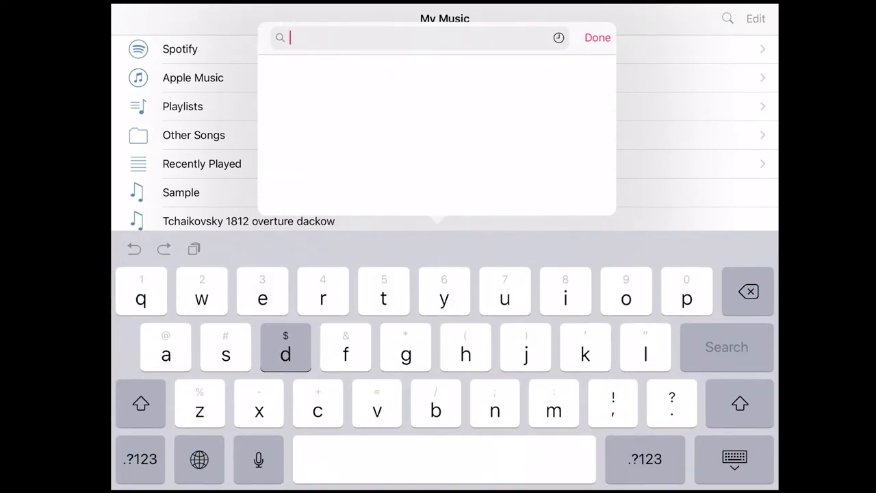
{"action": "type", "text": "dont"}
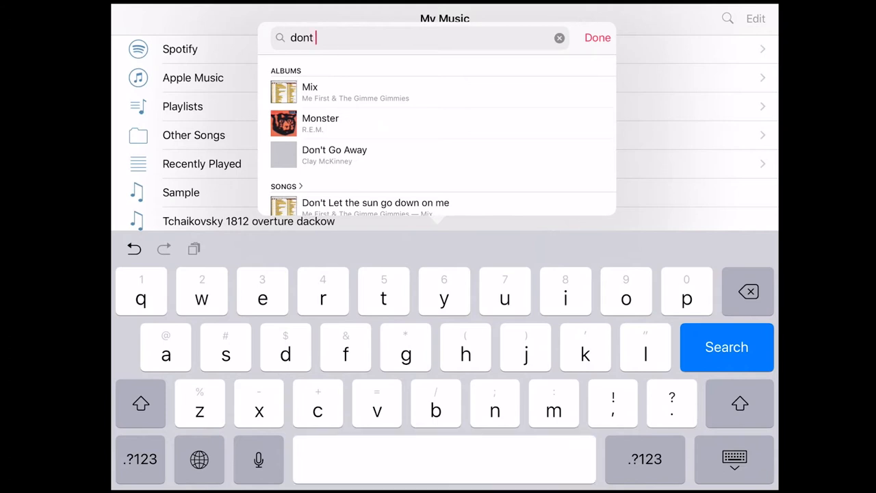
{"action": "type", "text": " go"}
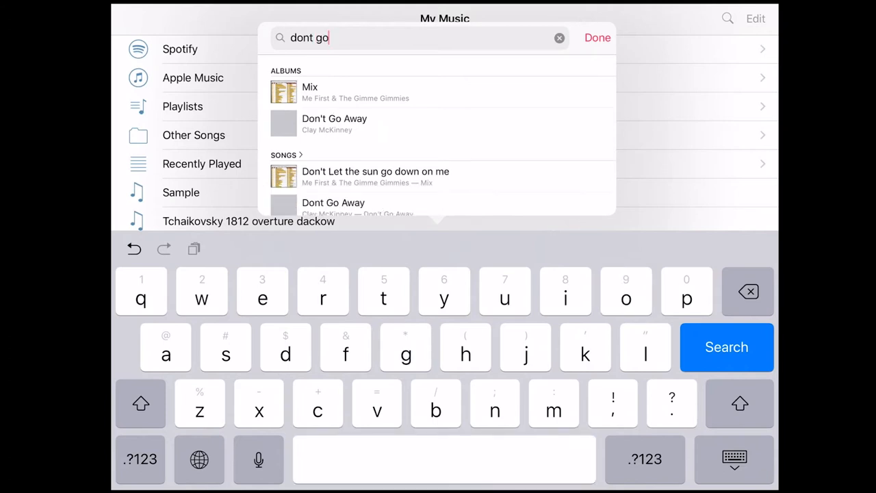
{"action": "type", "text": " away"}
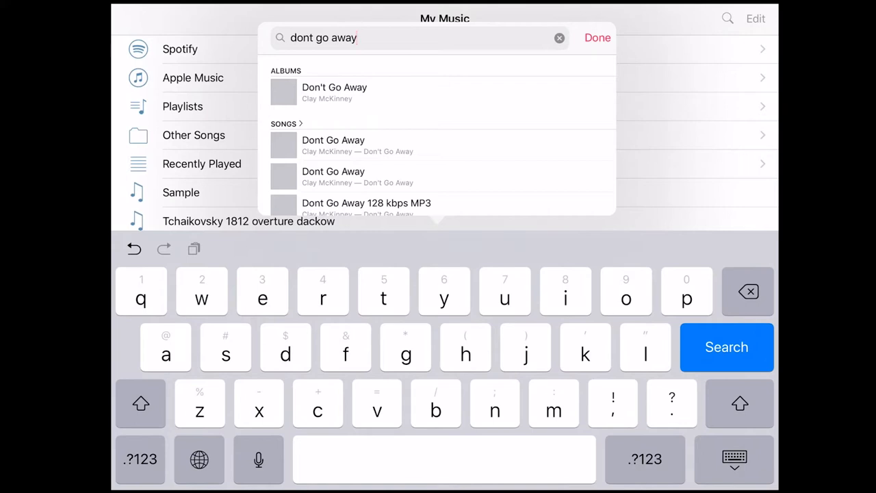
{"action": "left_click", "coordinate": [438, 145]}
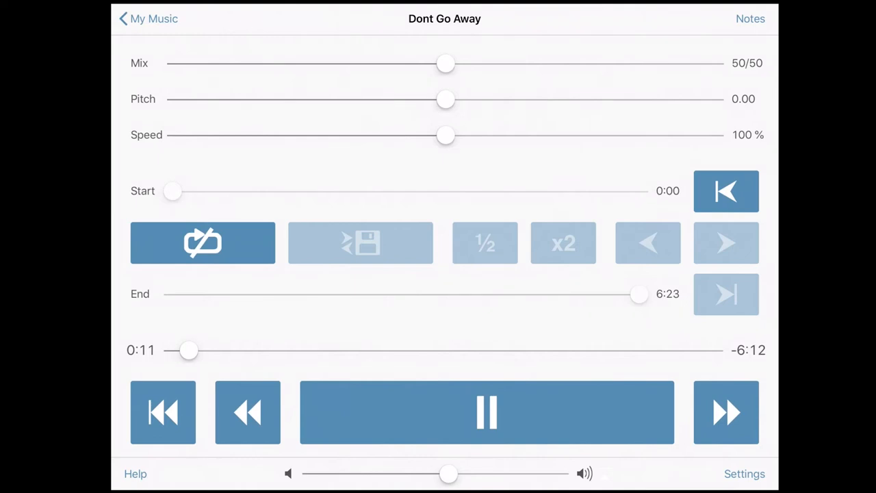
{"action": "left_click", "coordinate": [487, 412]}
{"action": "left_click", "coordinate": [150, 19]}
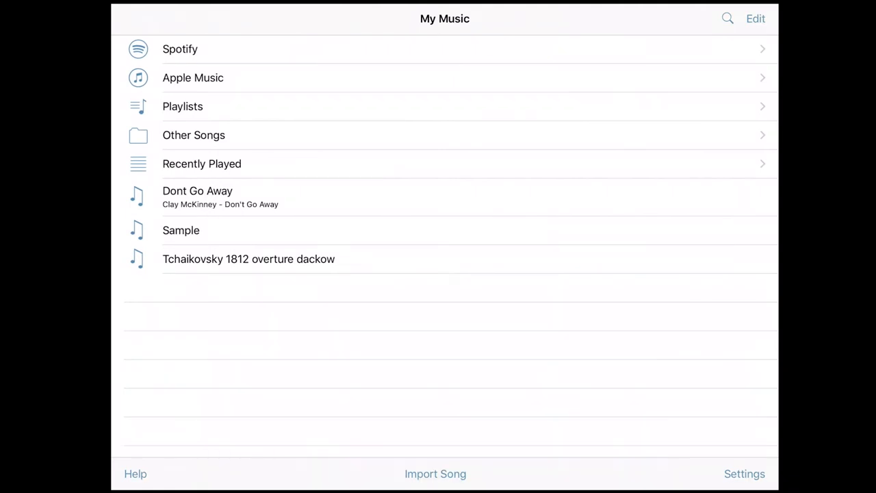
Browse Files, import ES_The Star Spangled Banner (Orchestral Version), and enter Other Songs
{"action": "left_click", "coordinate": [436, 474]}
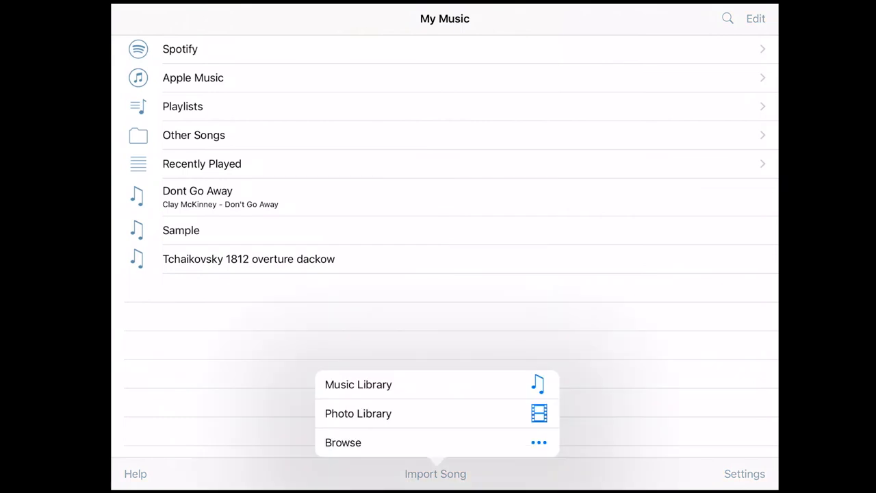
{"action": "left_click", "coordinate": [436, 442]}
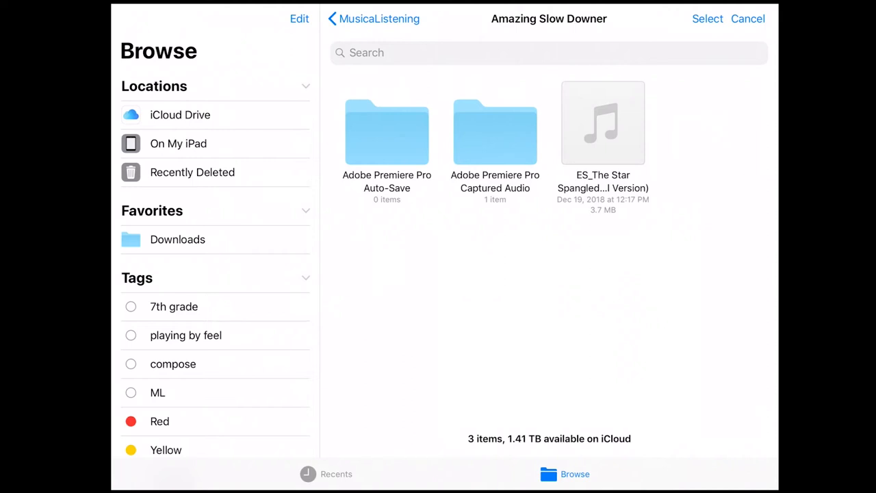
{"action": "left_click", "coordinate": [299, 18]}
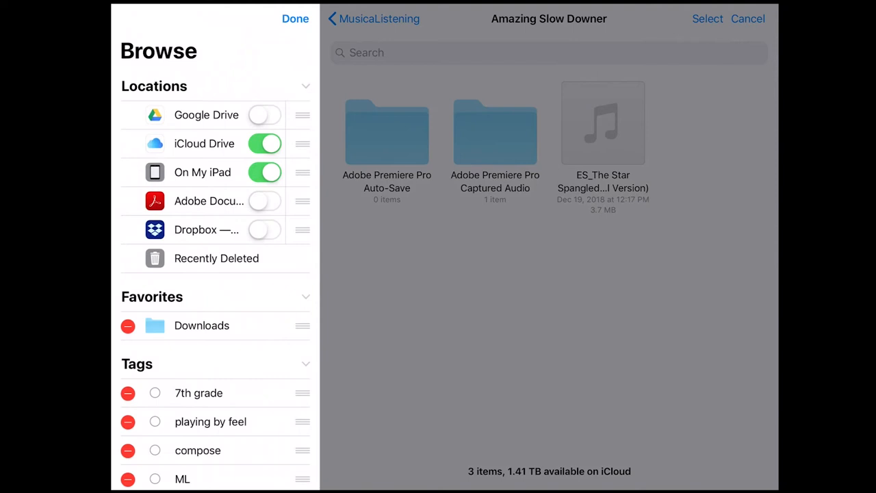
{"action": "left_click", "coordinate": [295, 18]}
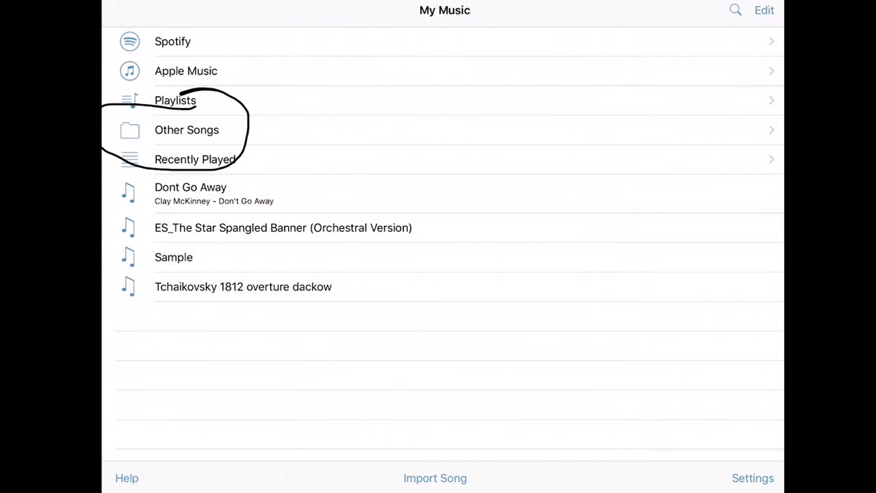
{"action": "left_click", "coordinate": [187, 129]}
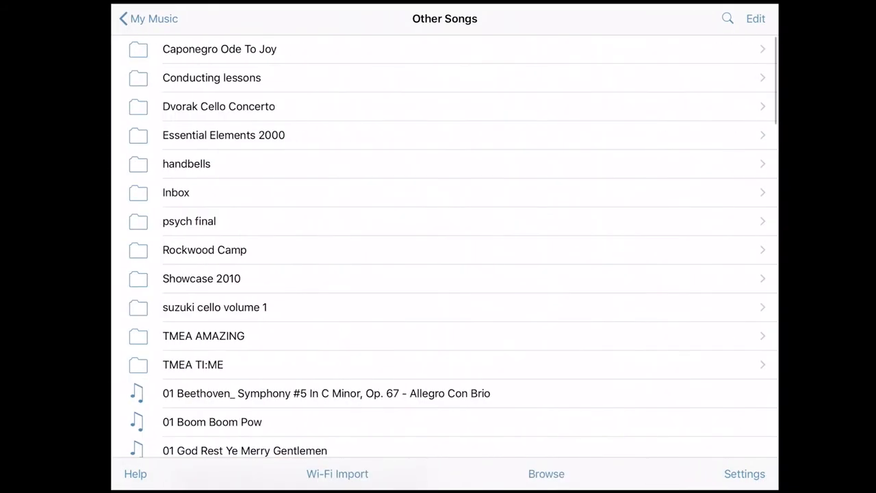
{"action": "scroll", "coordinate": [445, 246], "scroll_direction": "down", "scroll_amount": 10}
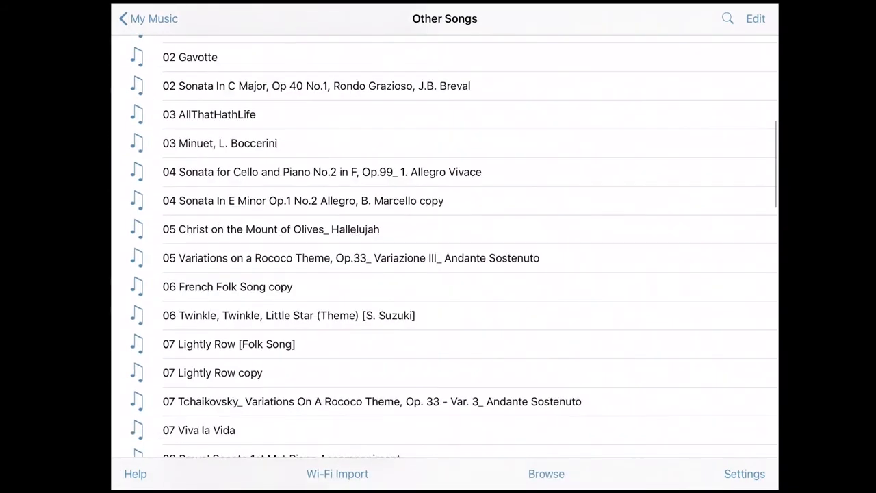
{"action": "scroll", "coordinate": [445, 246], "scroll_direction": "down", "scroll_amount": 5}
{"action": "scroll", "coordinate": [445, 247], "scroll_direction": "down", "scroll_amount": 5}
{"action": "scroll", "coordinate": [445, 246], "scroll_direction": "down", "scroll_amount": 5}
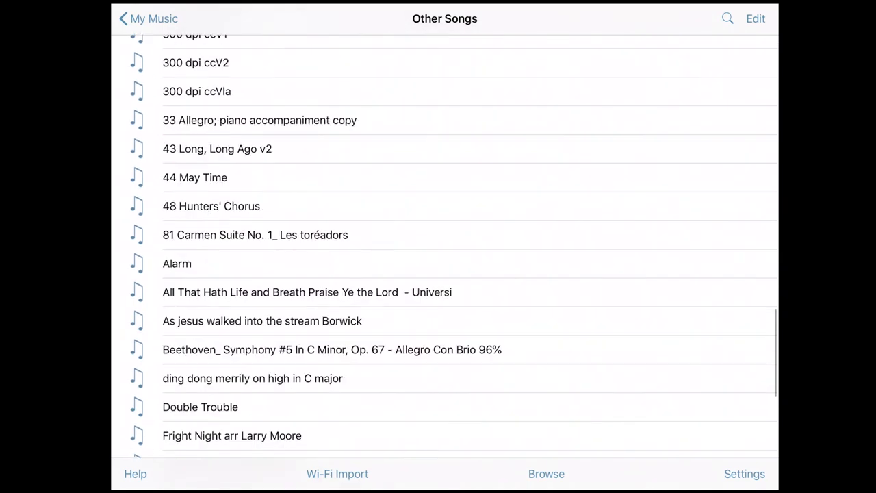
{"action": "scroll", "coordinate": [445, 246], "scroll_direction": "down", "scroll_amount": 3}
{"action": "scroll", "coordinate": [445, 246], "scroll_direction": "up", "scroll_amount": 5}
{"action": "scroll", "coordinate": [445, 246], "scroll_direction": "up", "scroll_amount": 5}
{"action": "scroll", "coordinate": [445, 247], "scroll_direction": "up", "scroll_amount": 3}
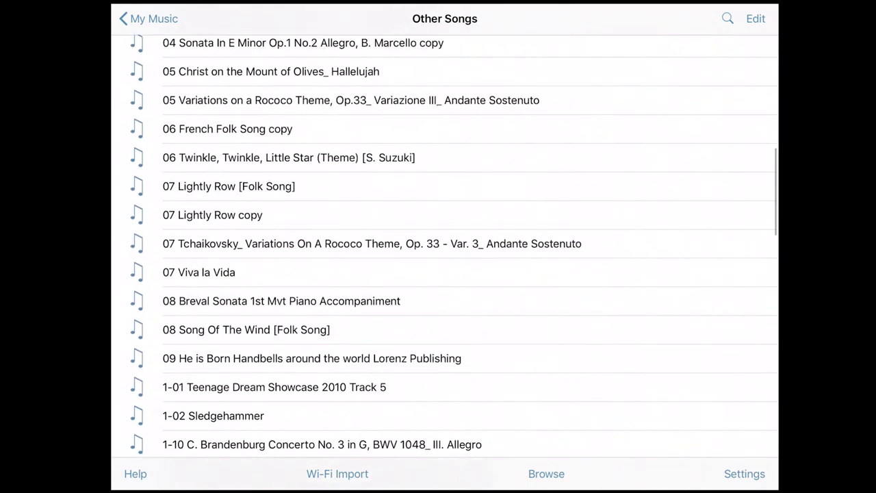
{"action": "scroll", "coordinate": [445, 247], "scroll_direction": "up", "scroll_amount": 2}
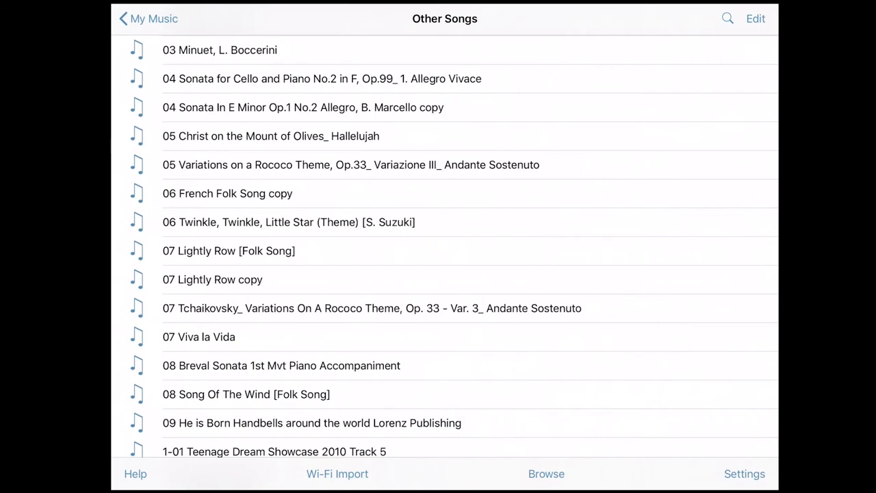
Start Wi-Fi Import to show the upload web address for a computer browser
{"action": "left_click", "coordinate": [337, 473]}
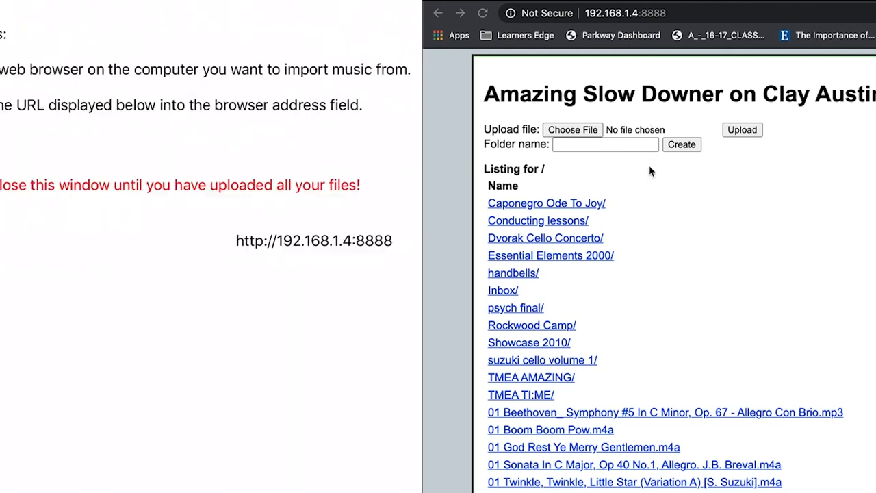
Navigate to iCloud Drive > Documents > ML > MusicaListening > Amazing Slow Downer in the file chooser
{"action": "left_click", "coordinate": [557, 132]}
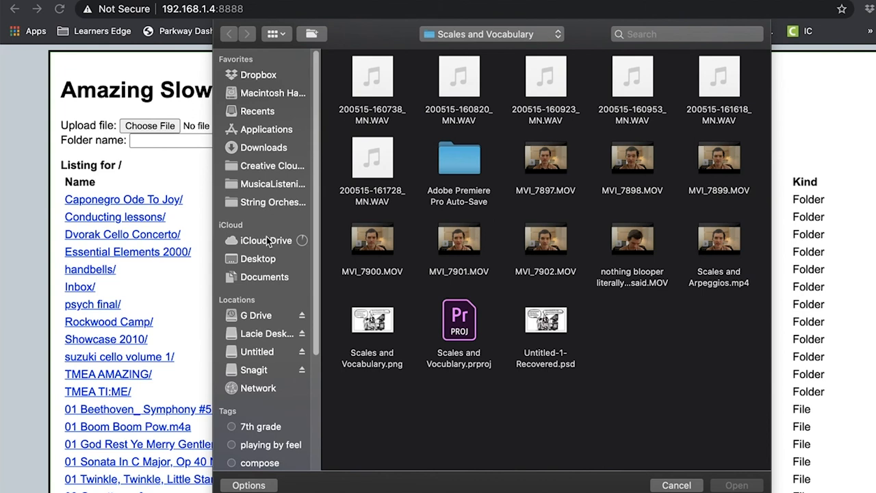
{"action": "left_click", "coordinate": [266, 240]}
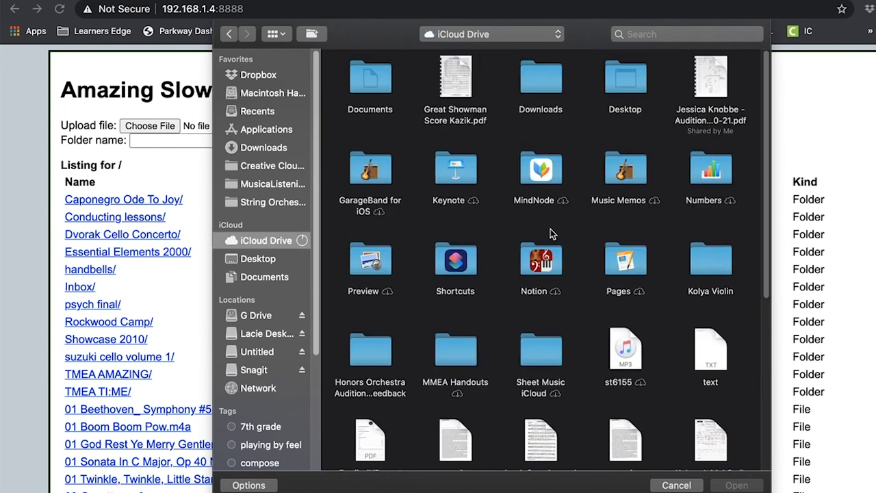
{"action": "double_click", "coordinate": [541, 89]}
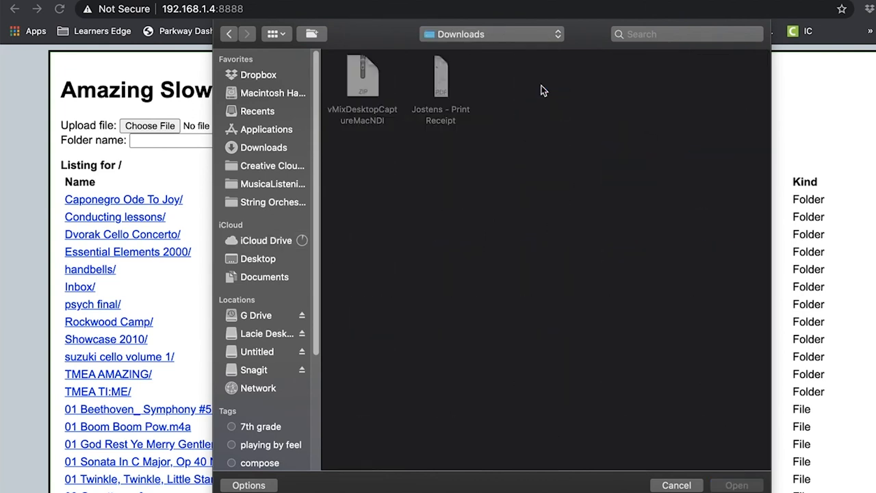
{"action": "left_click", "coordinate": [496, 34]}
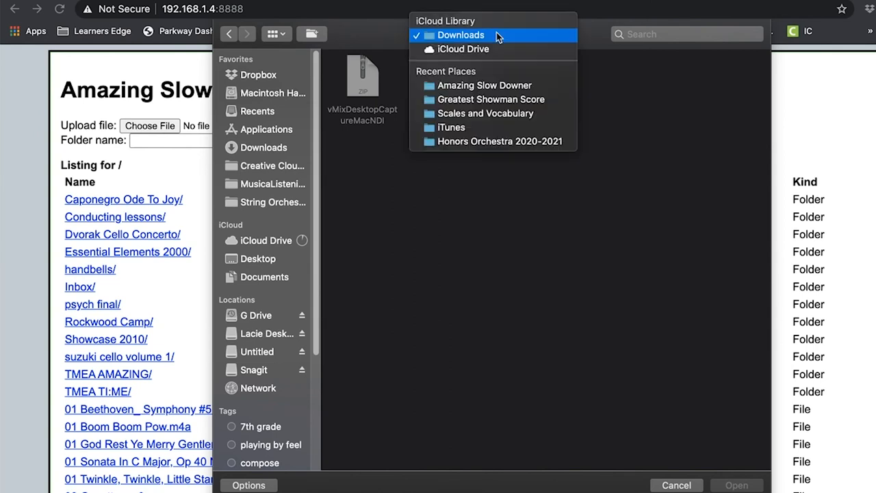
{"action": "left_click", "coordinate": [493, 48]}
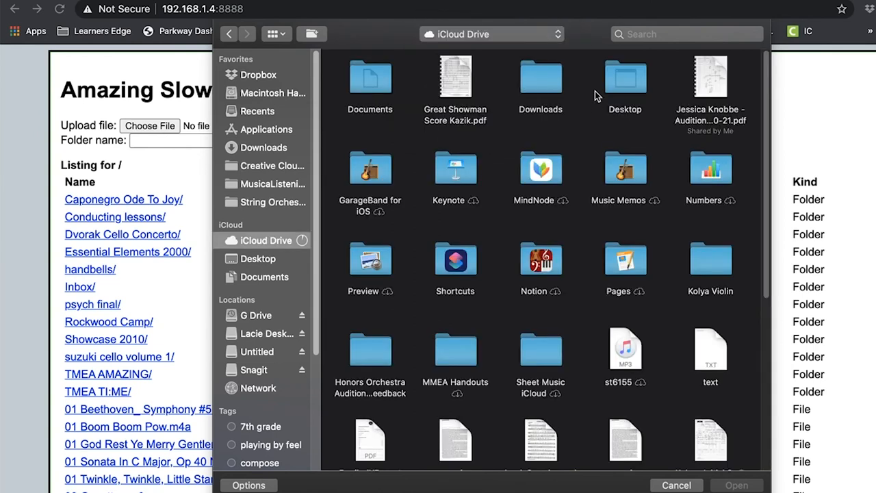
{"action": "double_click", "coordinate": [373, 82]}
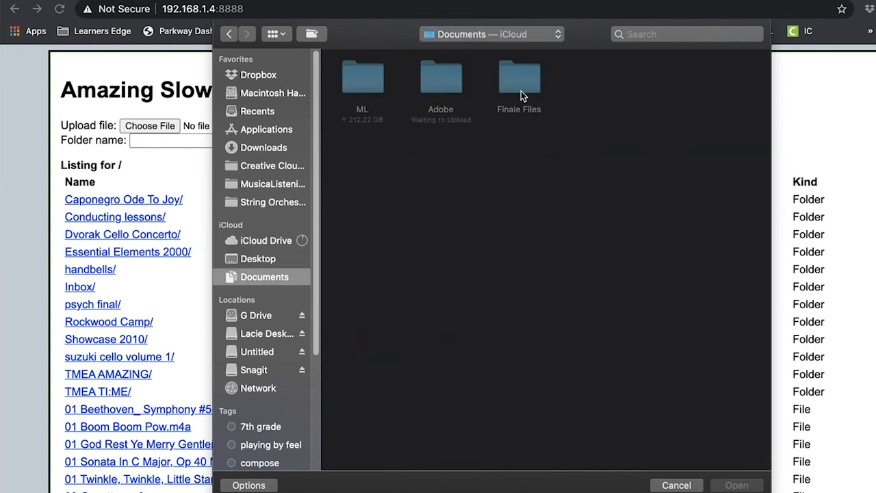
{"action": "double_click", "coordinate": [358, 87]}
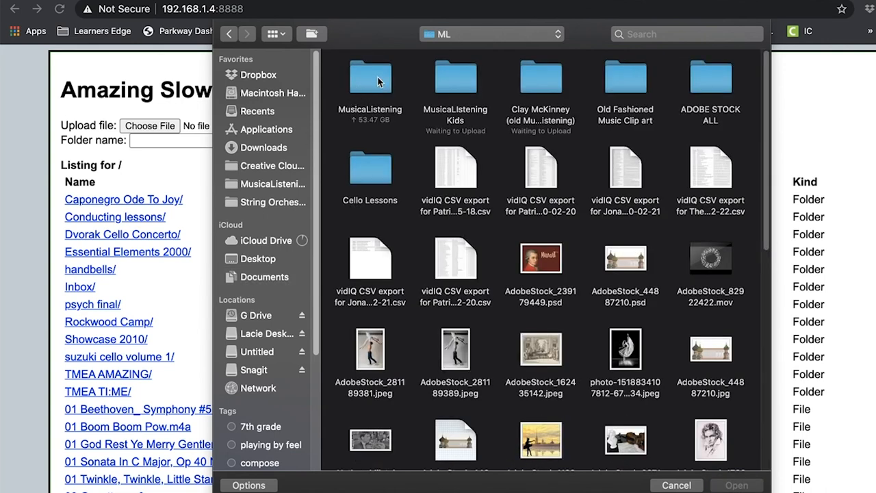
{"action": "double_click", "coordinate": [377, 76]}
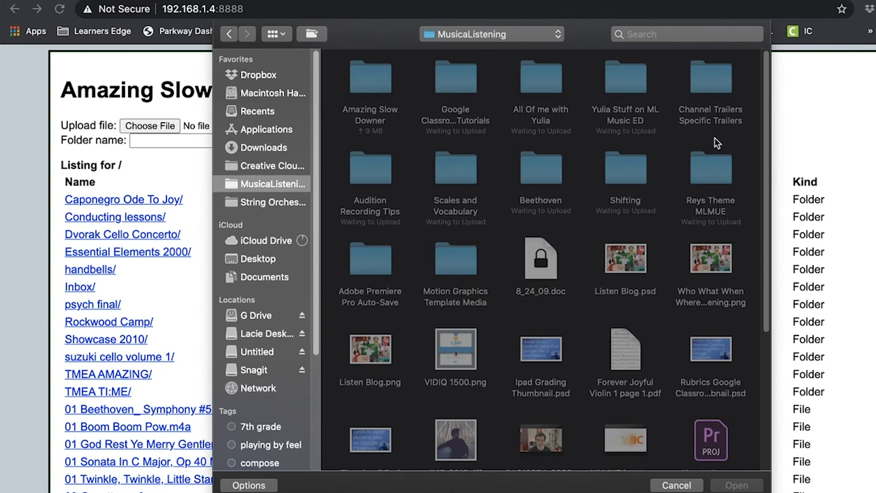
{"action": "double_click", "coordinate": [369, 79]}
Select the Star Spangled Banner mp3 and upload it to the iPad
{"action": "left_click", "coordinate": [597, 78]}
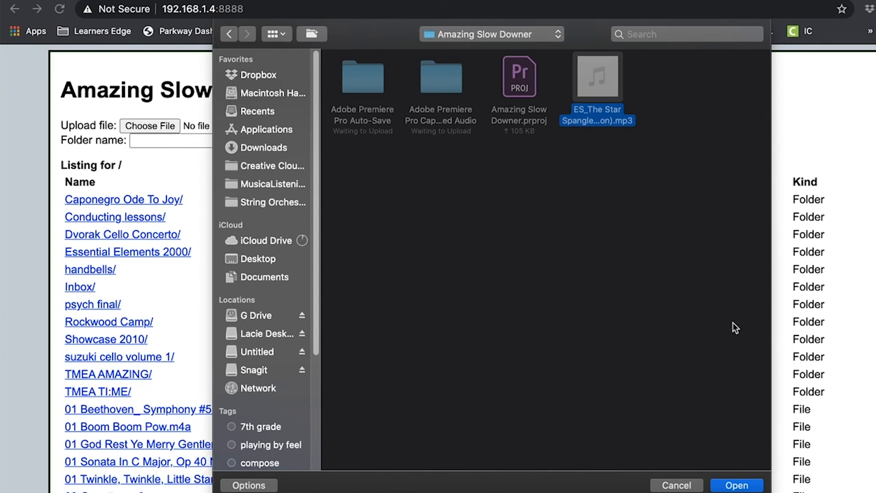
{"action": "left_click", "coordinate": [746, 485]}
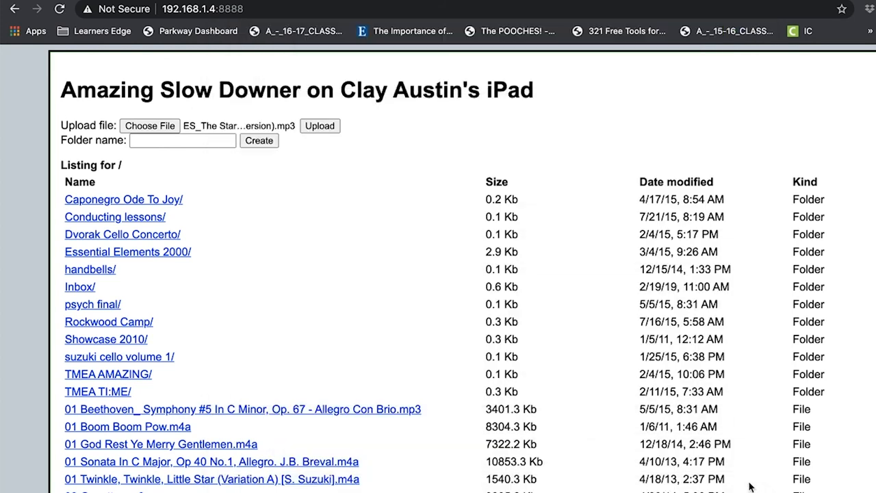
{"action": "left_click", "coordinate": [319, 125]}
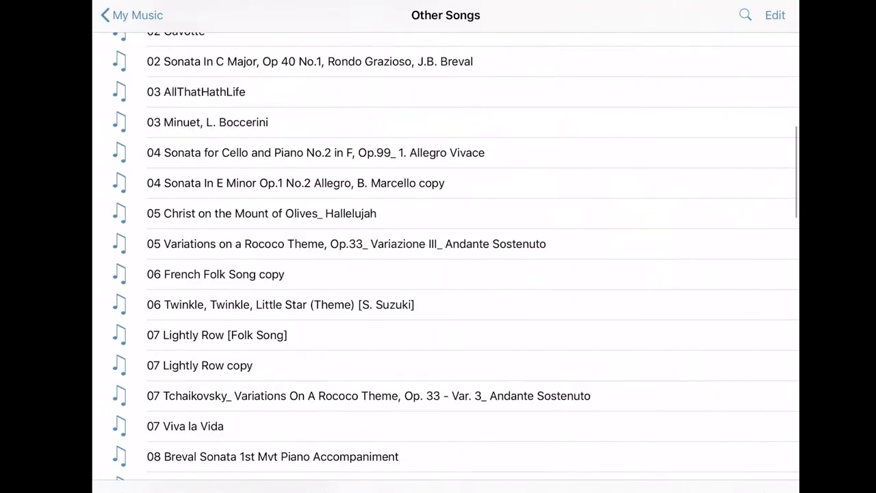
{"action": "scroll", "coordinate": [446, 256], "scroll_direction": "up", "scroll_amount": 10}
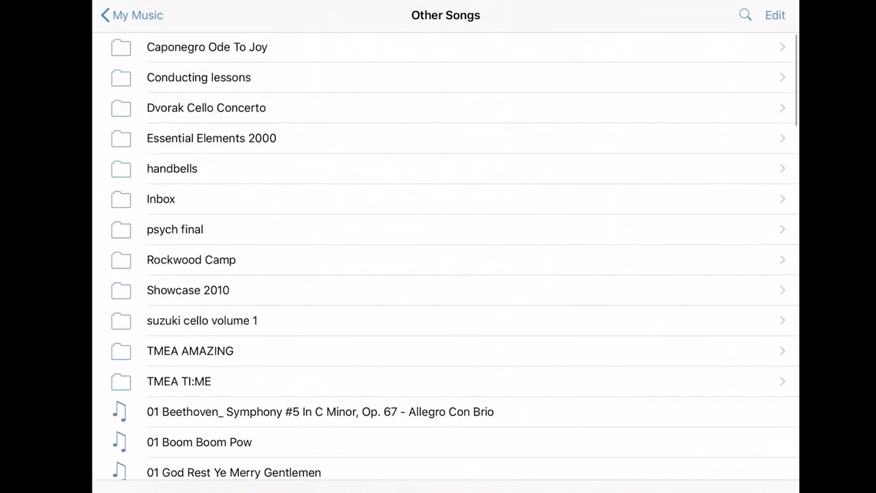
{"action": "scroll", "coordinate": [446, 256], "scroll_direction": "down", "scroll_amount": 5}
{"action": "scroll", "coordinate": [445, 256], "scroll_direction": "down", "scroll_amount": 5}
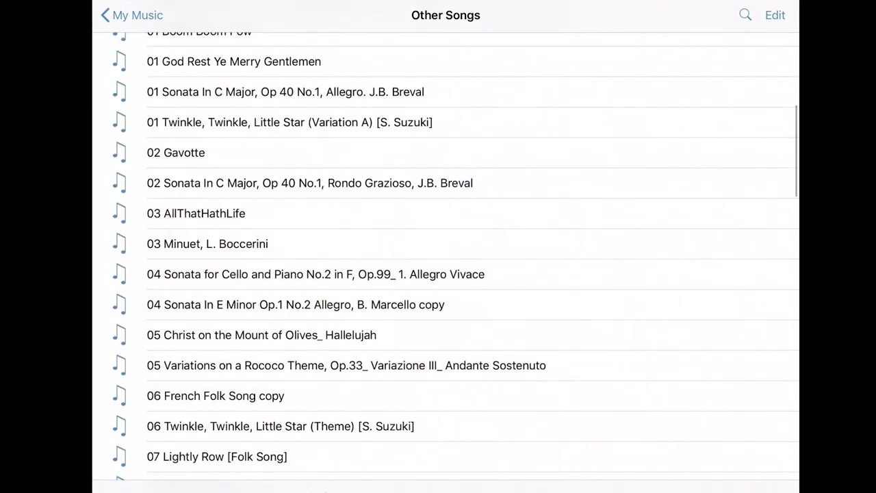
{"action": "scroll", "coordinate": [446, 256], "scroll_direction": "down", "scroll_amount": 5}
{"action": "scroll", "coordinate": [445, 256], "scroll_direction": "down", "scroll_amount": 5}
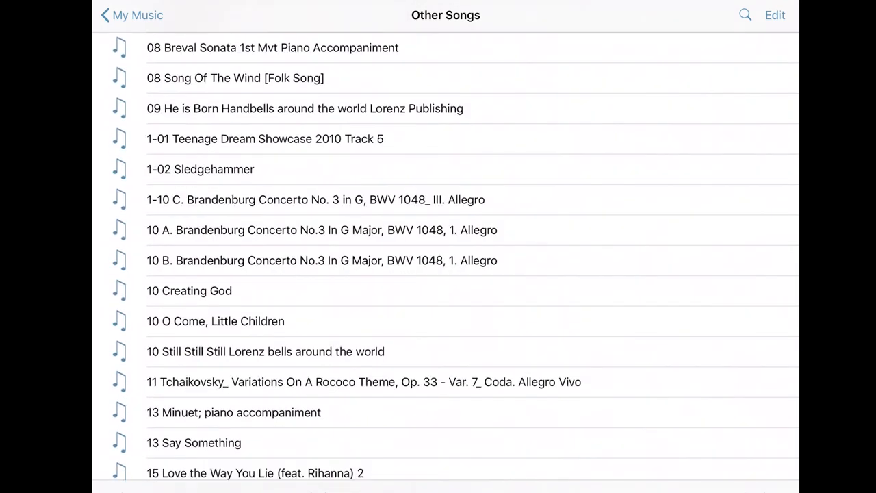
{"action": "scroll", "coordinate": [446, 257], "scroll_direction": "down", "scroll_amount": 5}
{"action": "scroll", "coordinate": [445, 257], "scroll_direction": "down", "scroll_amount": 3}
{"action": "scroll", "coordinate": [445, 256], "scroll_direction": "down", "scroll_amount": 4}
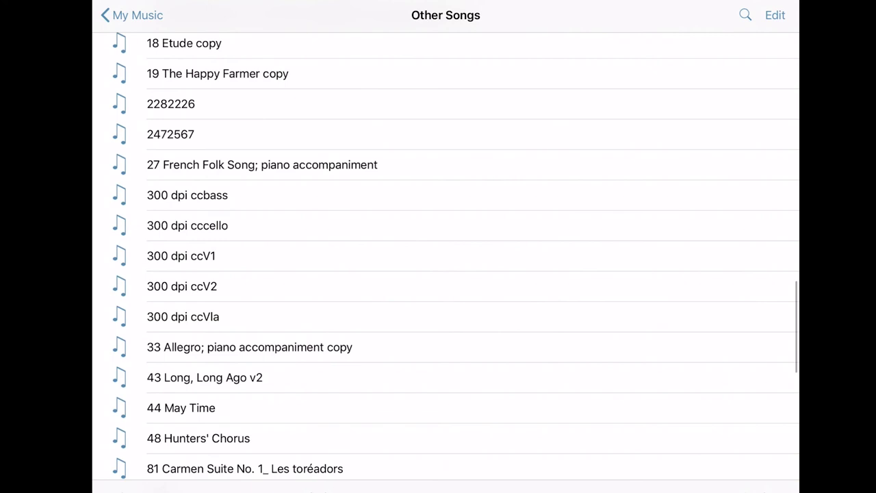
{"action": "scroll", "coordinate": [445, 256], "scroll_direction": "down", "scroll_amount": 5}
{"action": "scroll", "coordinate": [446, 256], "scroll_direction": "down", "scroll_amount": 1}
{"action": "scroll", "coordinate": [446, 256], "scroll_direction": "down", "scroll_amount": 4}
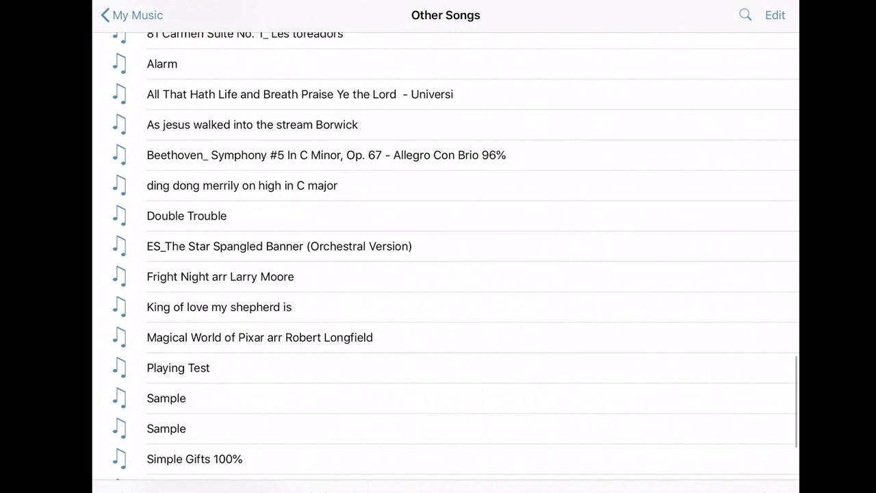
{"action": "scroll", "coordinate": [446, 256], "scroll_direction": "down", "scroll_amount": 1}
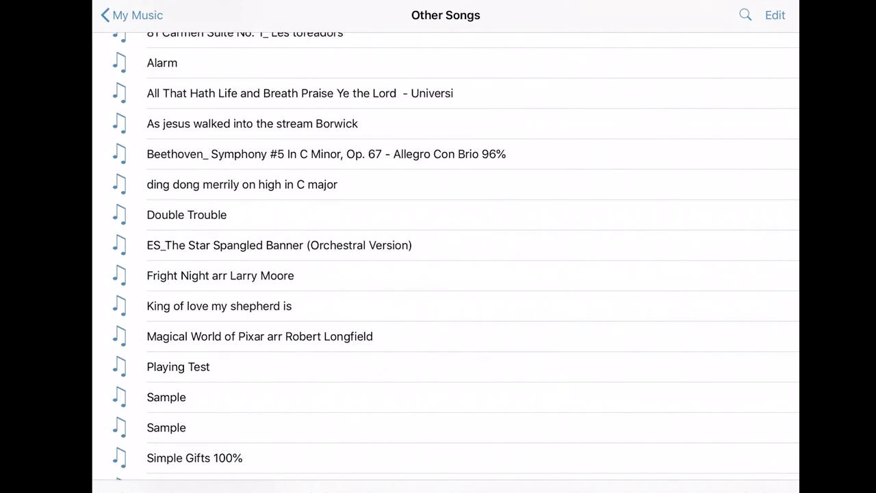
Play the uploaded Star Spangled Banner for a few seconds, then return to Other Songs
{"action": "left_click", "coordinate": [279, 245]}
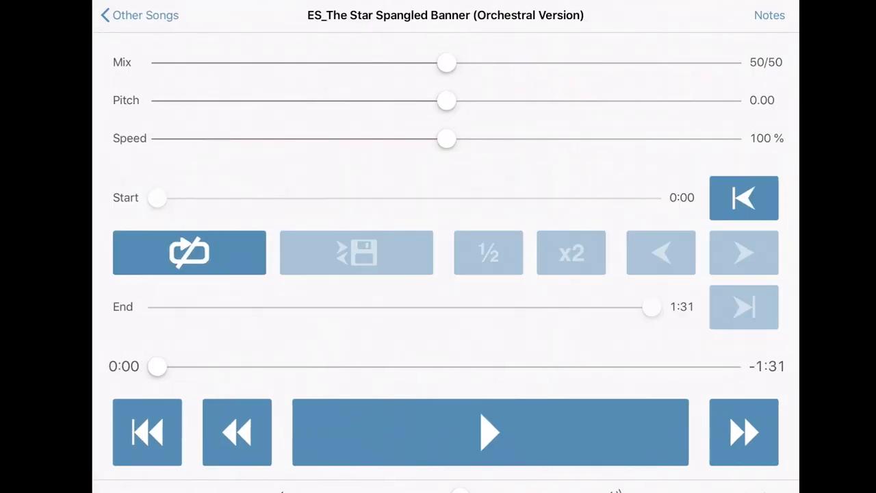
{"action": "left_click", "coordinate": [491, 432]}
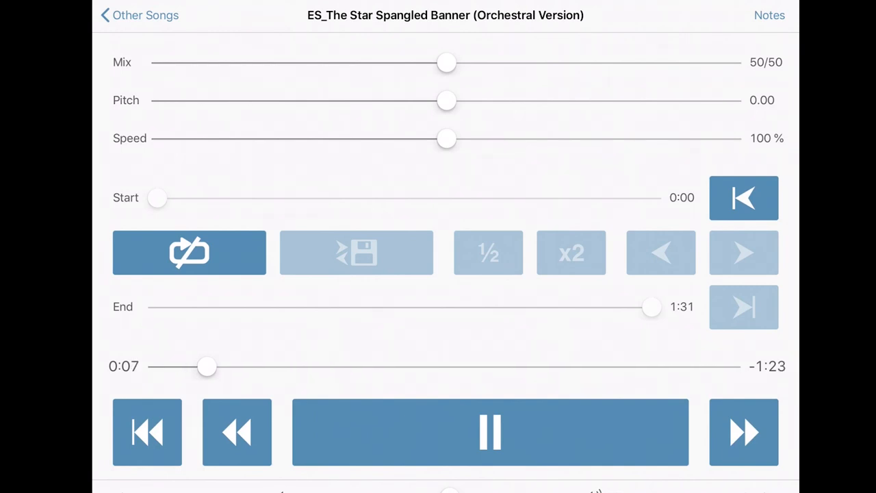
{"action": "left_click", "coordinate": [491, 432]}
{"action": "left_click", "coordinate": [140, 15]}
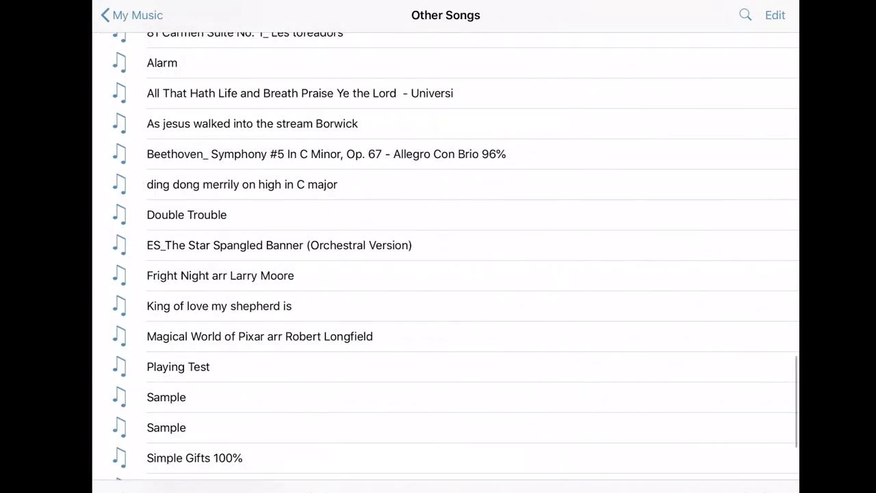
Leave Edit mode unchanged and go back to the My Music list
{"action": "left_click", "coordinate": [775, 15]}
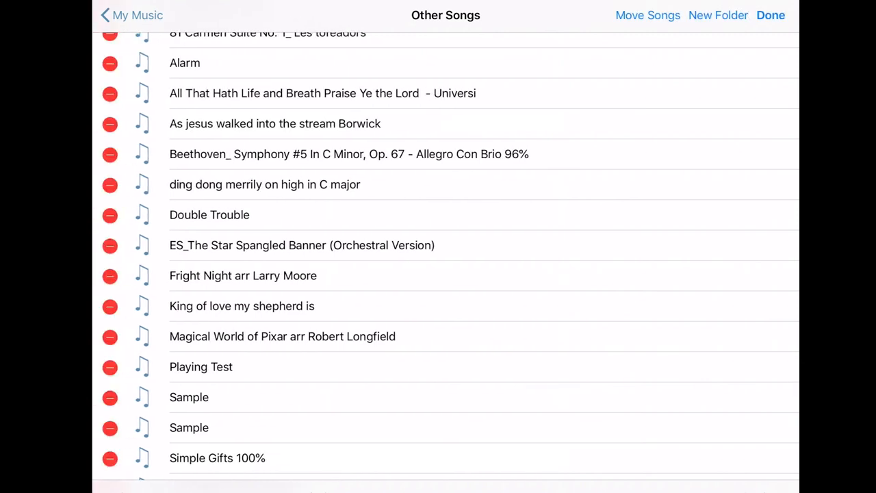
{"action": "left_click", "coordinate": [771, 15]}
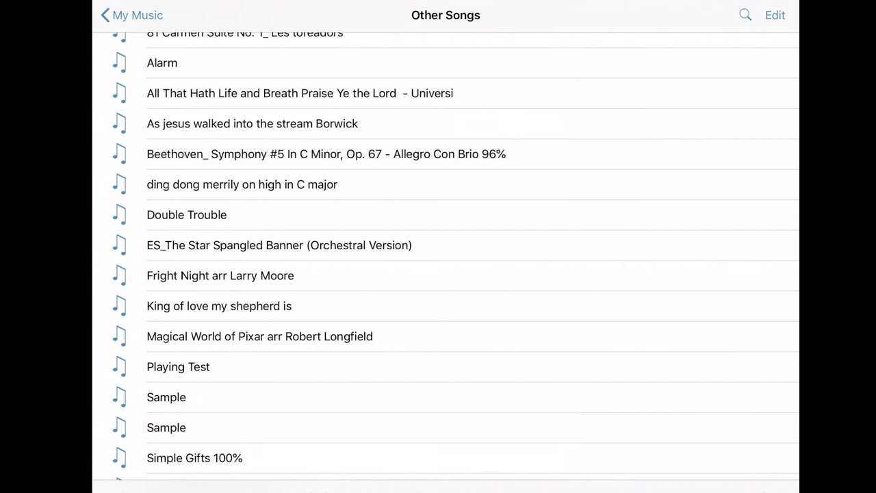
{"action": "left_click", "coordinate": [133, 15]}
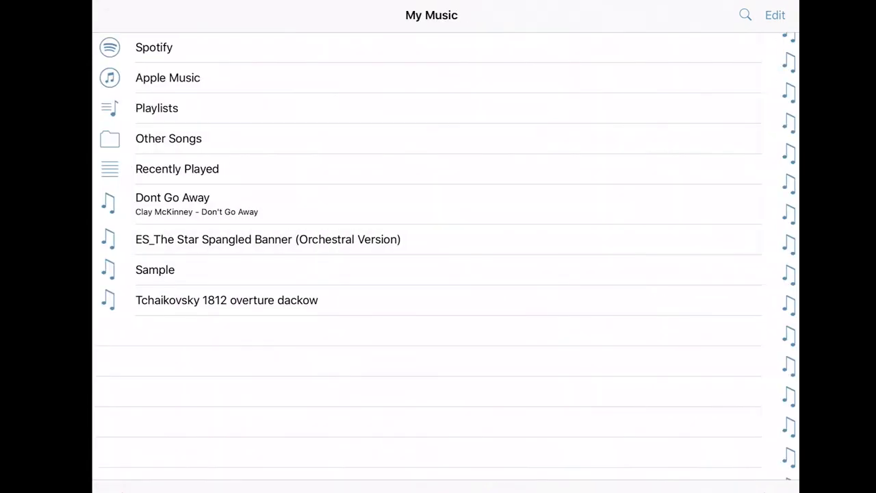